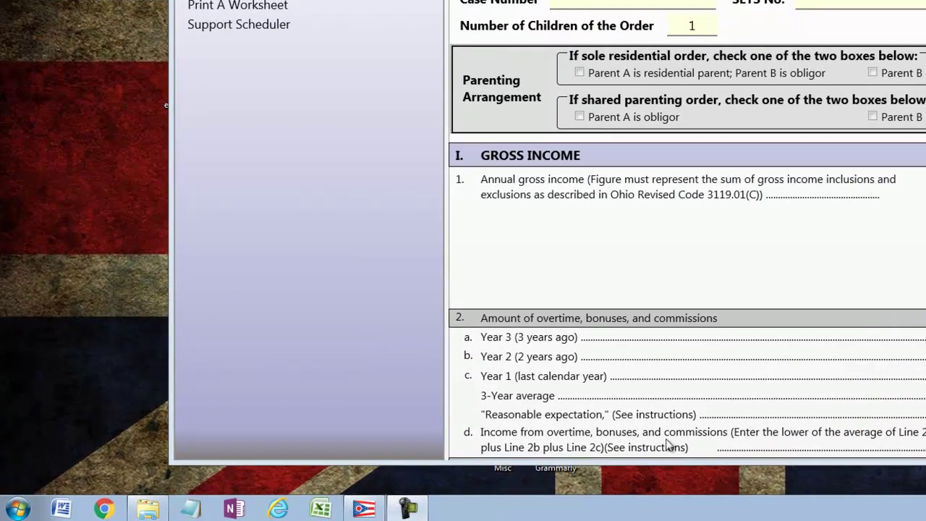
Search the computer for "explorer" and open Windows Explorer.
{"action": "left_click", "coordinate": [18, 509]}
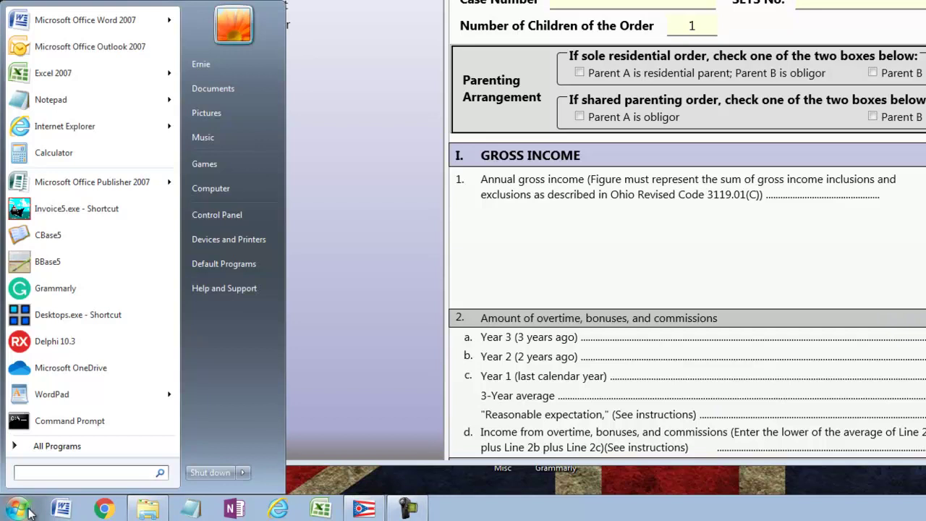
{"action": "type", "text": "explore"}
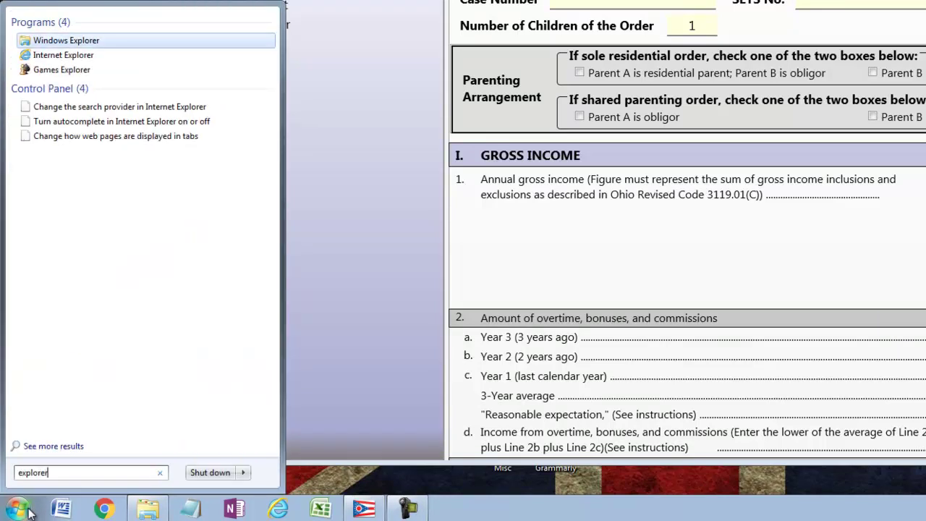
{"action": "type", "text": "r"}
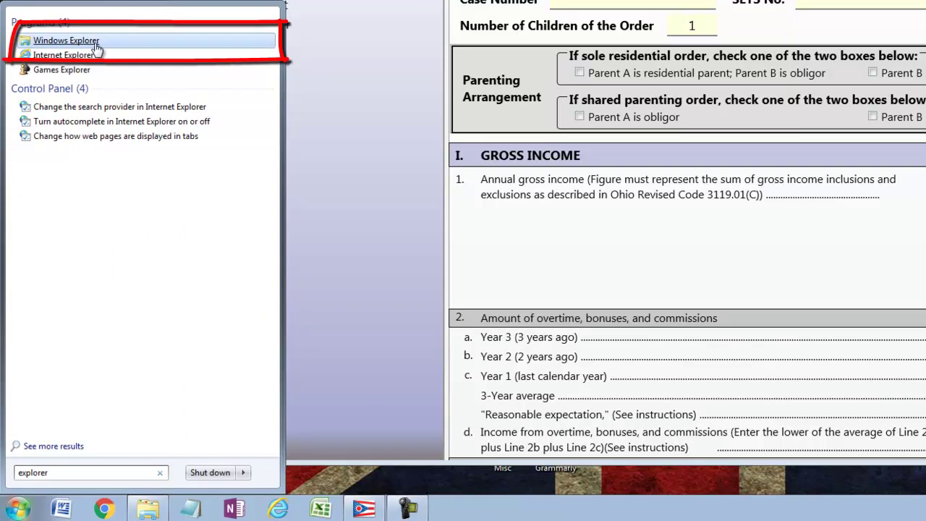
{"action": "left_click", "coordinate": [101, 42]}
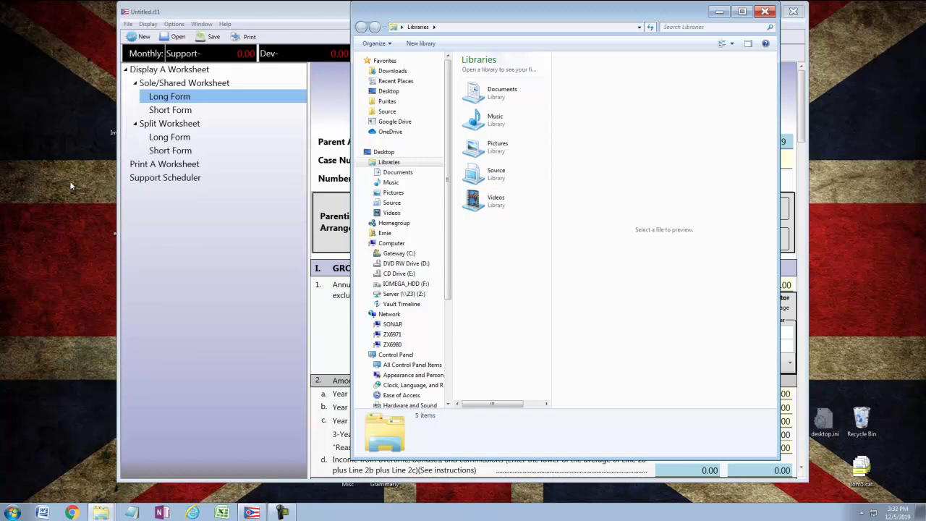
Start mapping a network drive on letter Y: and browse the network for the shared folder to connect.
{"action": "key", "text": "alt"}
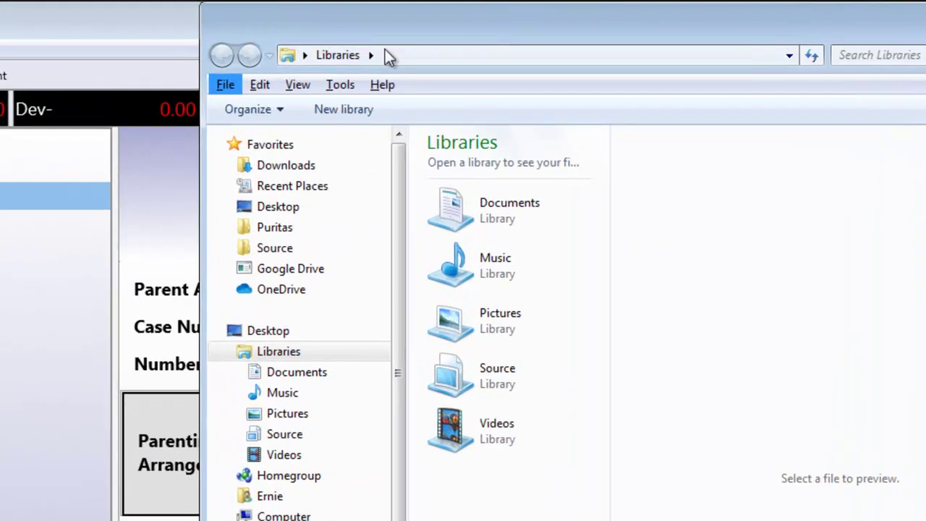
{"action": "left_click", "coordinate": [339, 84]}
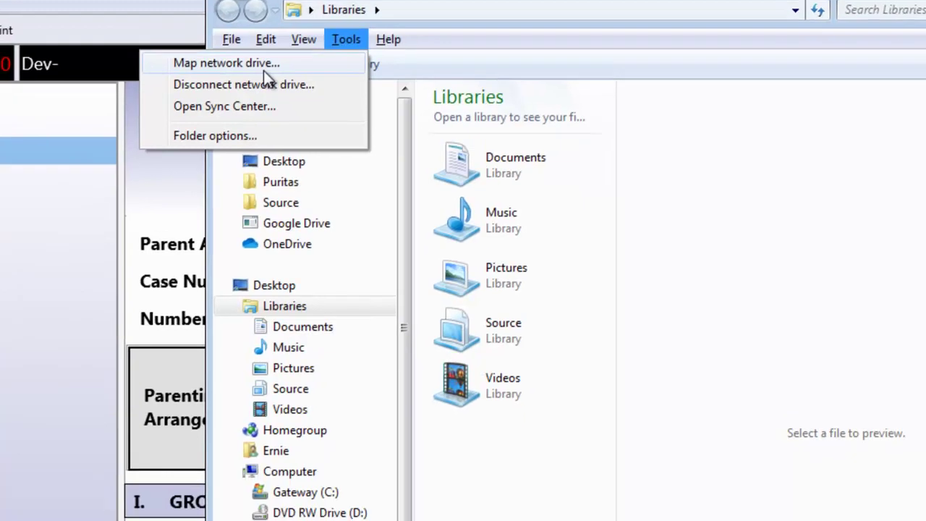
{"action": "left_click", "coordinate": [257, 114]}
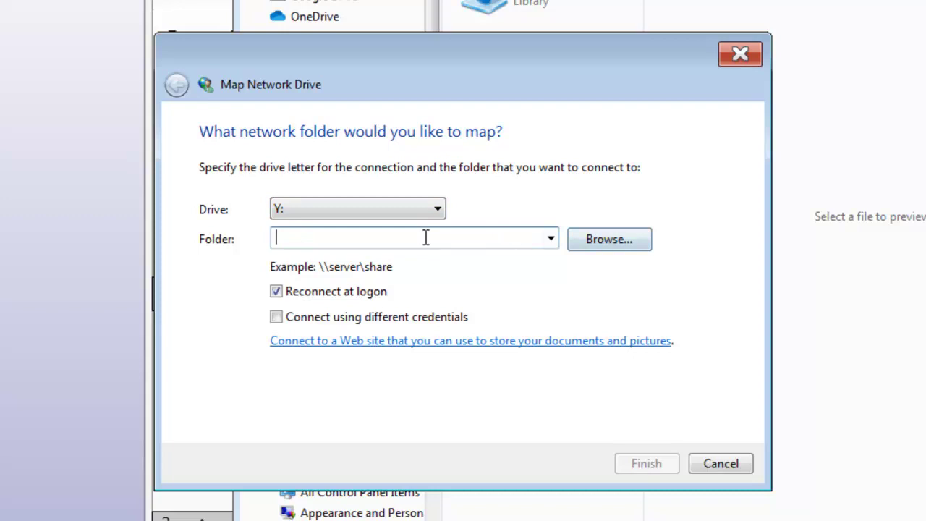
{"action": "left_click", "coordinate": [605, 249]}
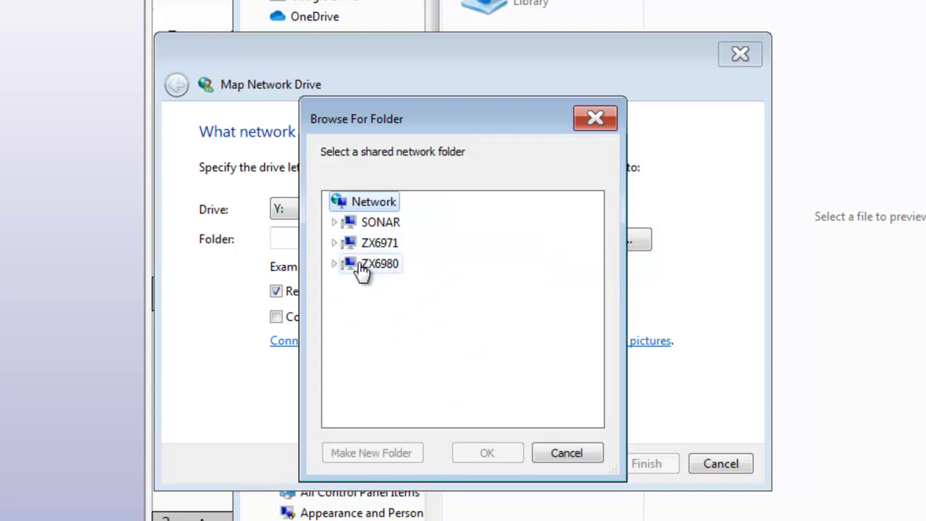
Choose the OneDrive folder inside the owner's profile under Users on computer ZX6971 as the network folder to map.
{"action": "left_click", "coordinate": [334, 263]}
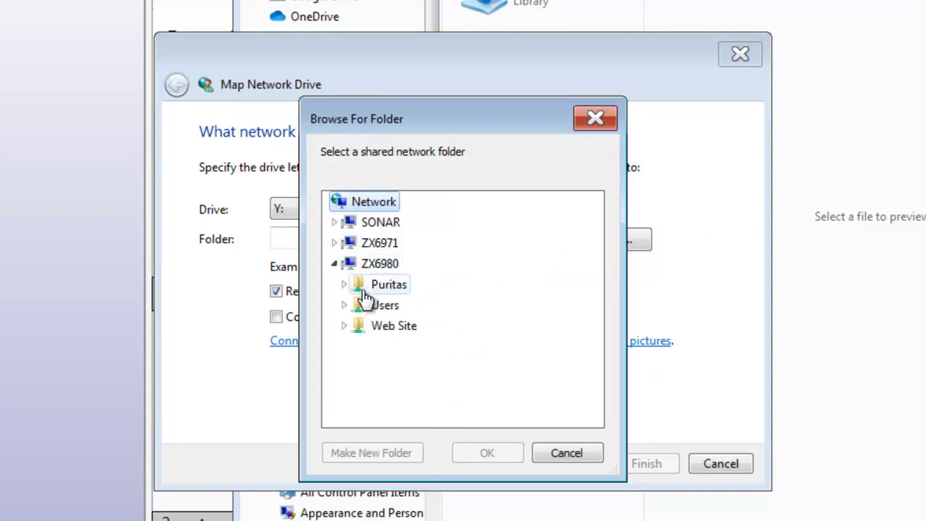
{"action": "left_click", "coordinate": [335, 264]}
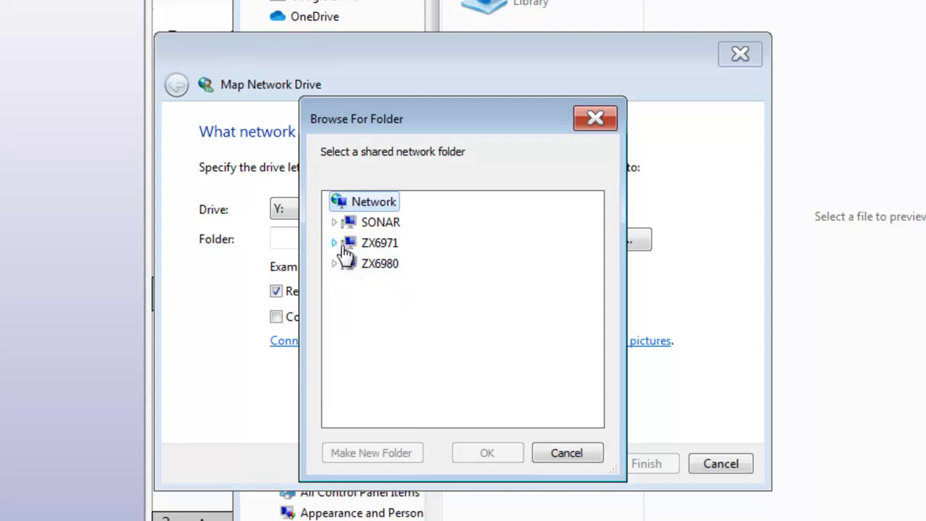
{"action": "left_click", "coordinate": [336, 243]}
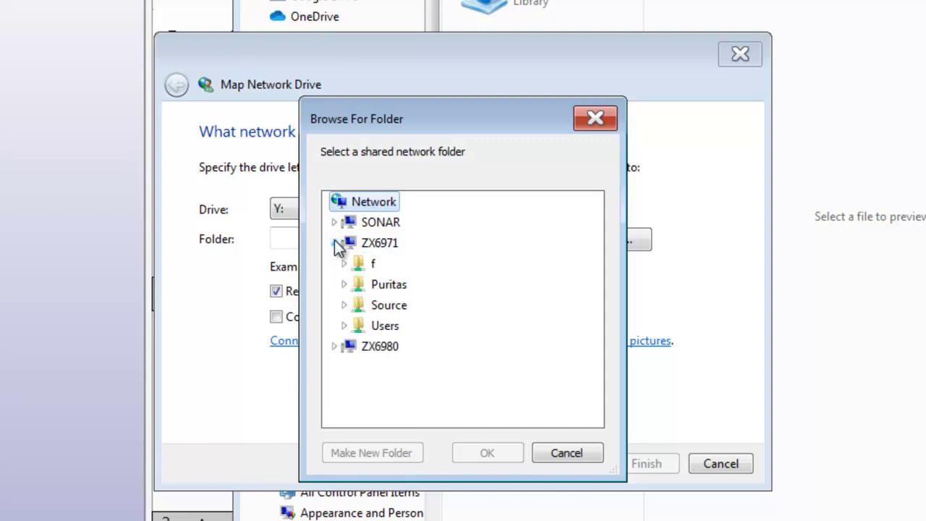
{"action": "left_click", "coordinate": [345, 326]}
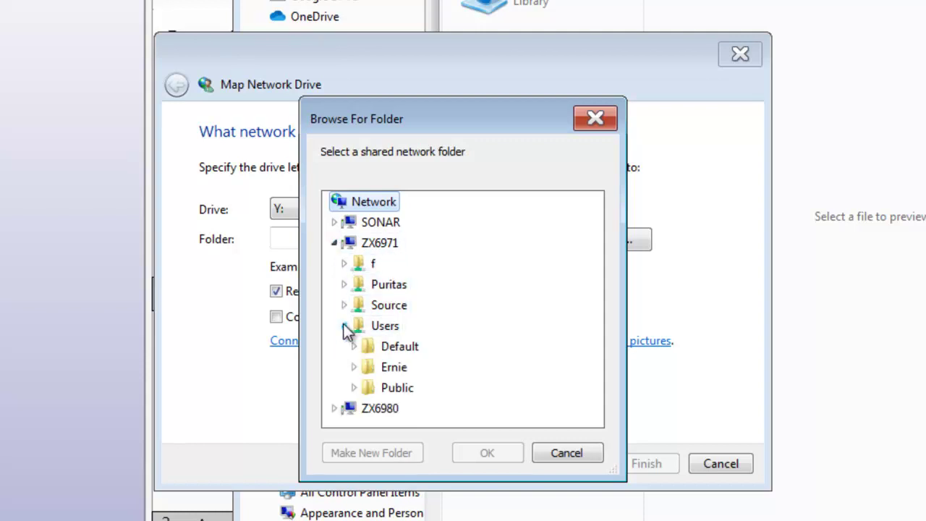
{"action": "left_click", "coordinate": [355, 367]}
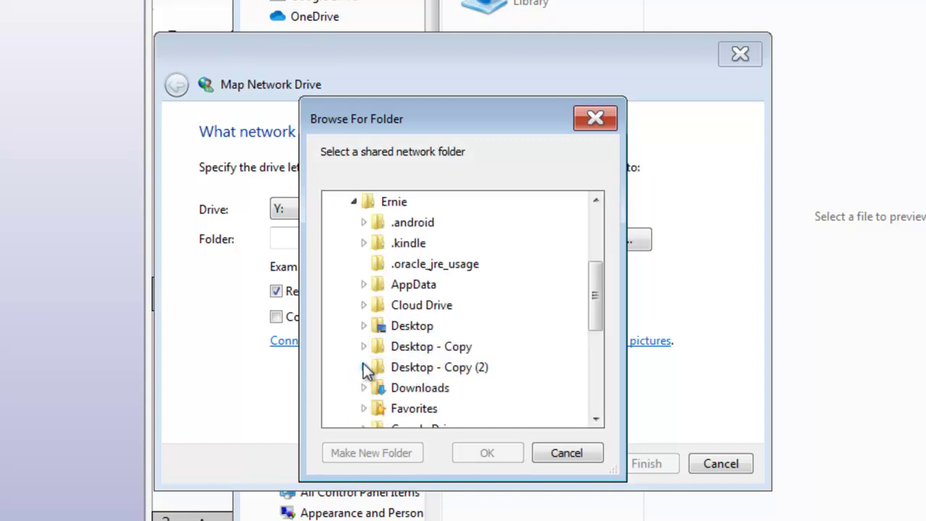
{"action": "scroll", "coordinate": [443, 354], "scroll_direction": "down", "scroll_amount": 1}
{"action": "scroll", "coordinate": [443, 353], "scroll_direction": "down", "scroll_amount": 3}
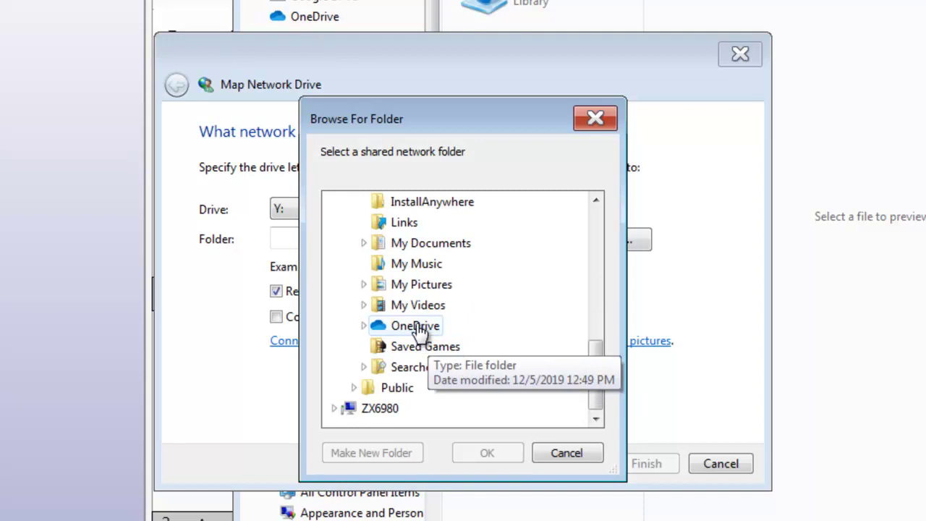
{"action": "left_click", "coordinate": [416, 326]}
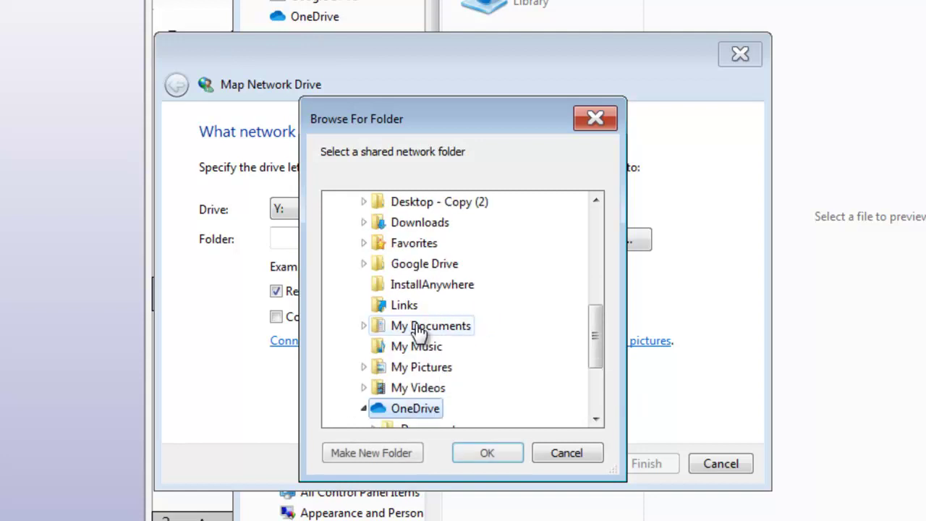
{"action": "left_click", "coordinate": [489, 455]}
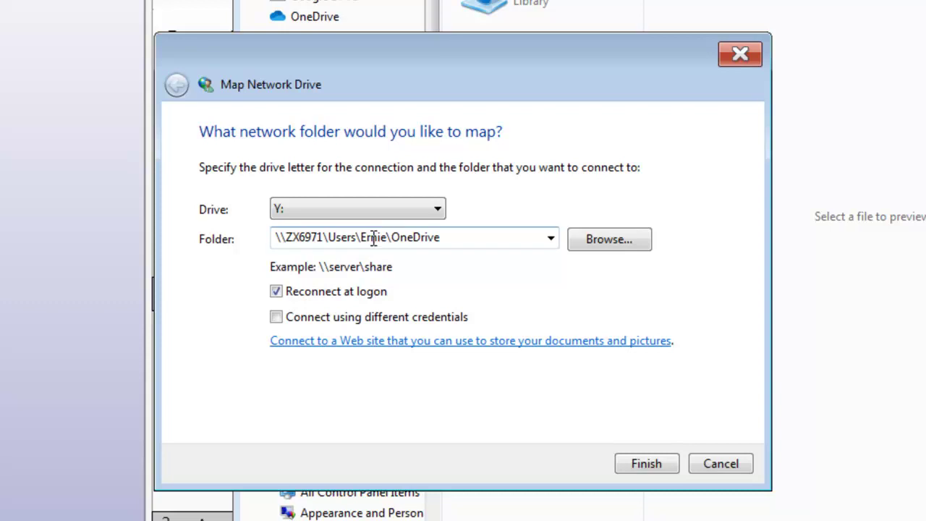
Finish mapping drive Y: and minimize both Windows Explorer windows to return to the child support worksheet.
{"action": "left_click", "coordinate": [644, 463]}
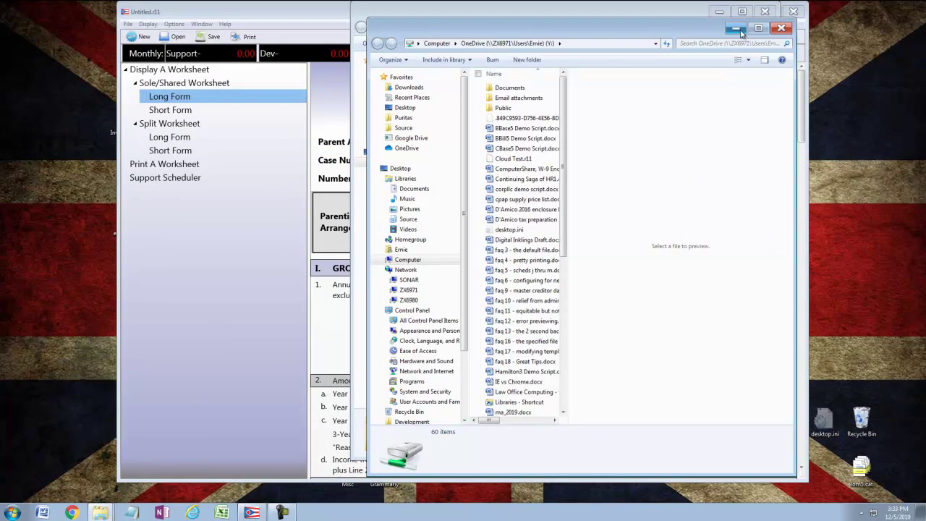
{"action": "left_click", "coordinate": [735, 28]}
{"action": "left_click", "coordinate": [721, 12]}
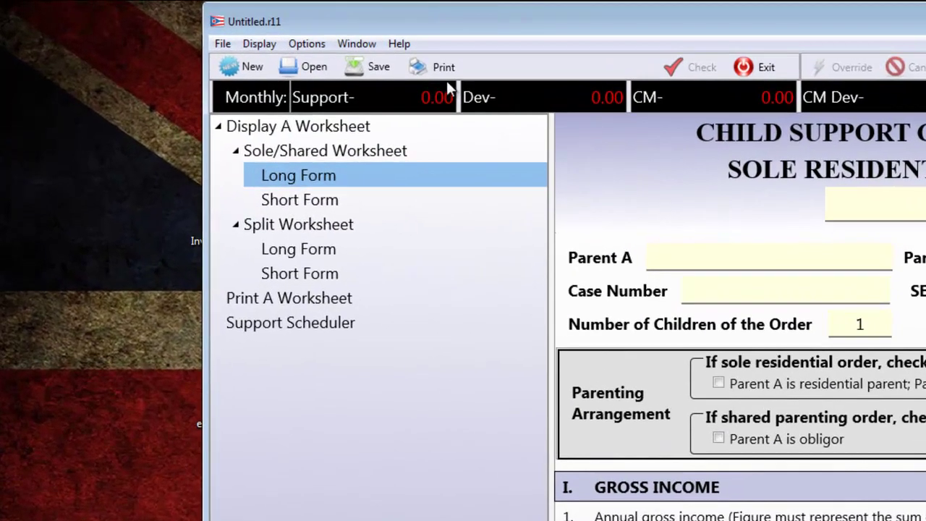
Set the default location for R11 files to the mapped OneDrive network drive (Y:).
{"action": "left_click", "coordinate": [316, 47]}
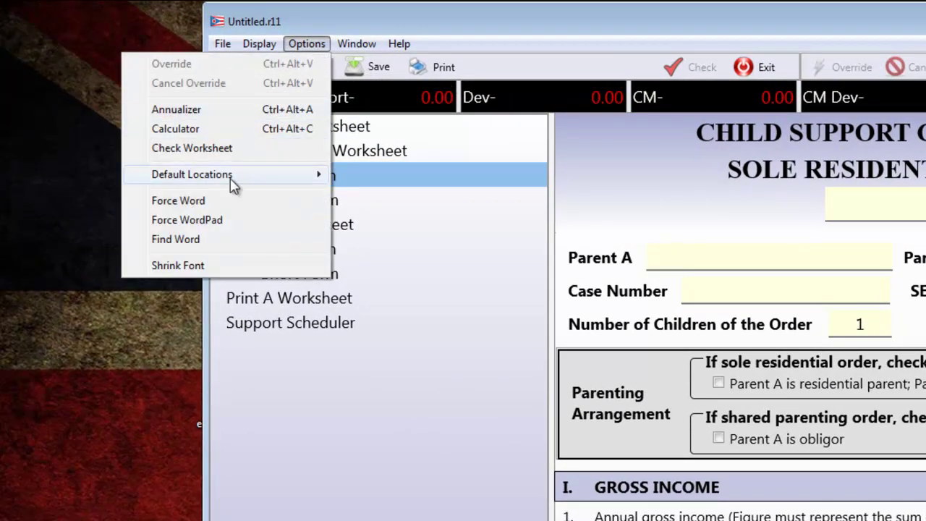
{"action": "mouse_move", "coordinate": [232, 181]}
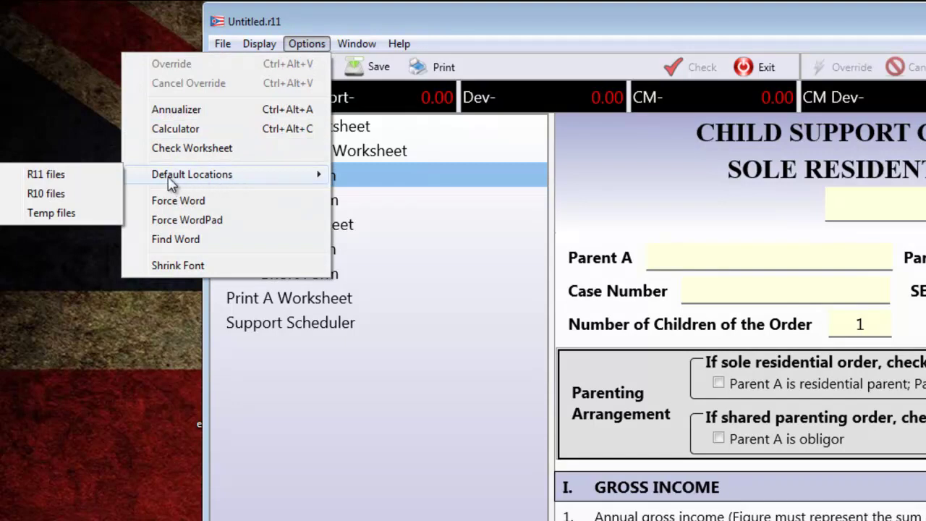
{"action": "left_click", "coordinate": [64, 177]}
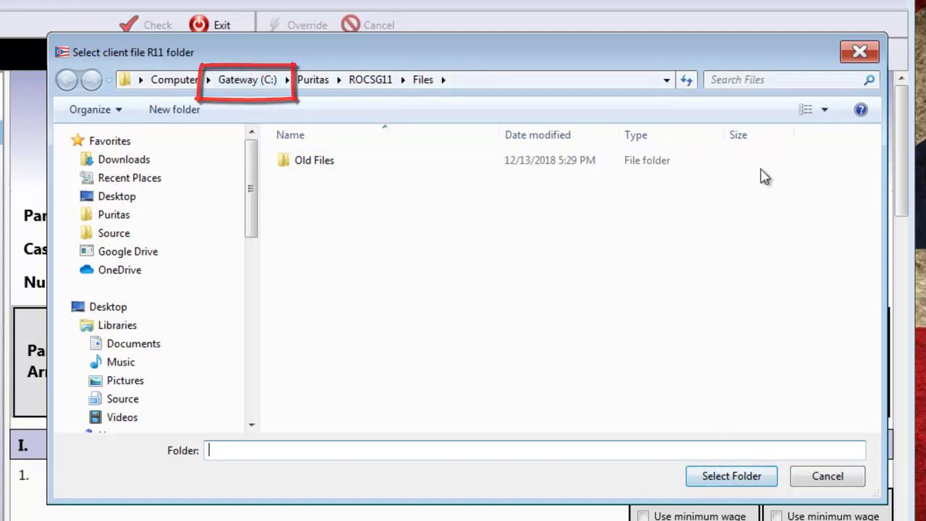
{"action": "left_click", "coordinate": [250, 353]}
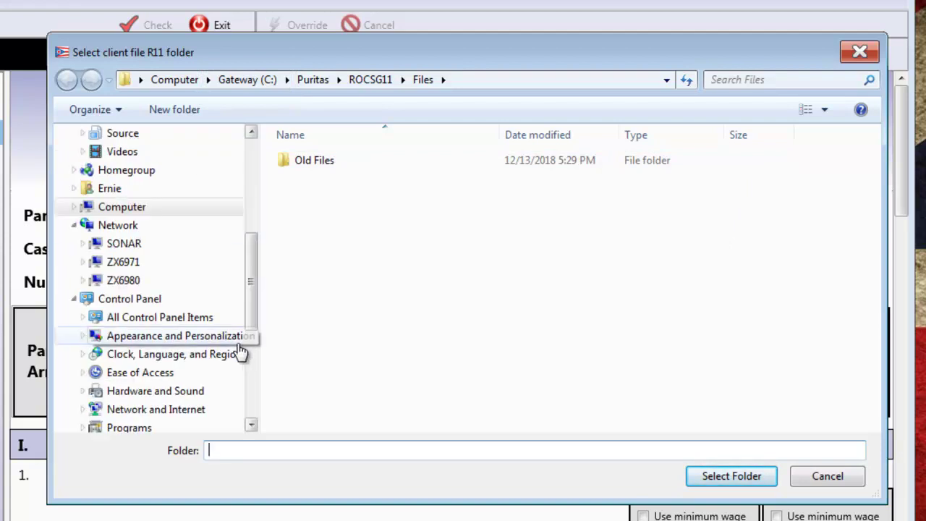
{"action": "left_click", "coordinate": [74, 225]}
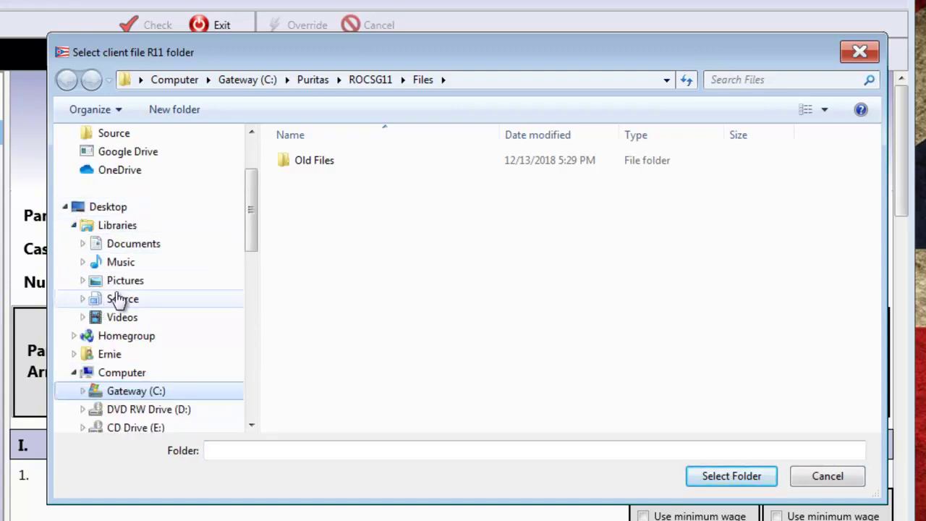
{"action": "scroll", "coordinate": [130, 391], "scroll_direction": "down", "scroll_amount": 2}
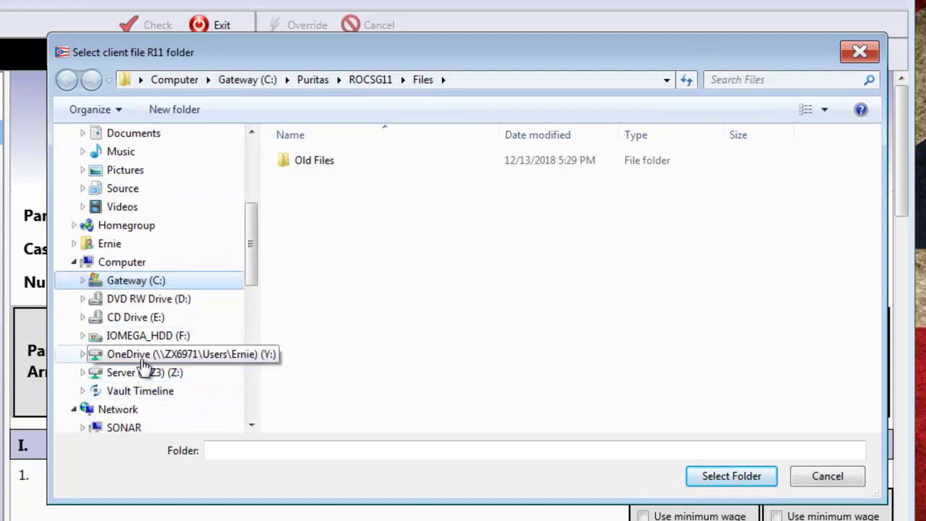
{"action": "left_click", "coordinate": [127, 354]}
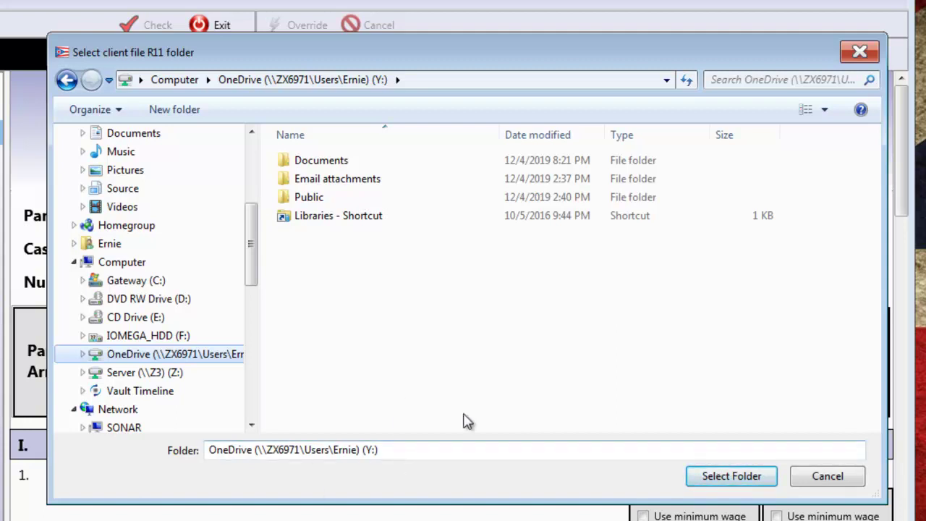
{"action": "left_click", "coordinate": [737, 484]}
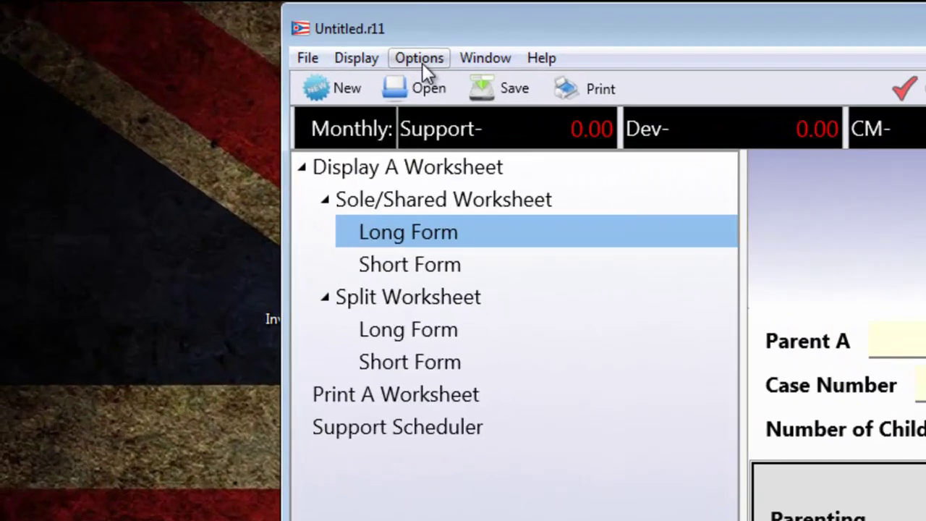
Set the default location for R11 files to the local OneDrive folder from Favorites.
{"action": "left_click", "coordinate": [421, 60]}
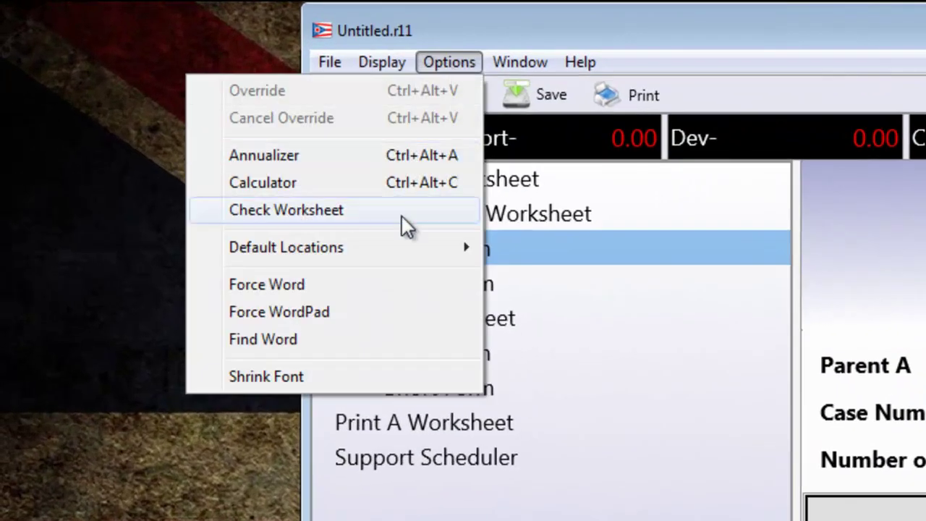
{"action": "mouse_move", "coordinate": [365, 234]}
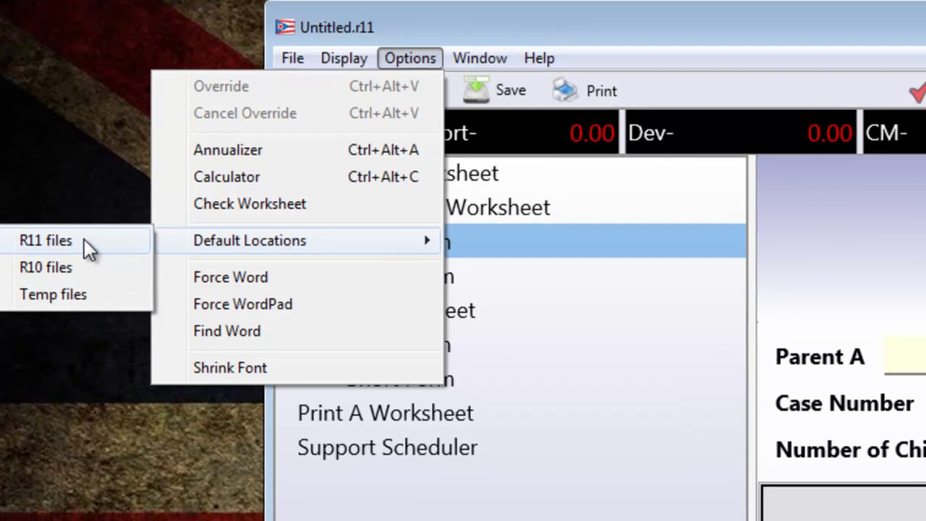
{"action": "left_click", "coordinate": [109, 248]}
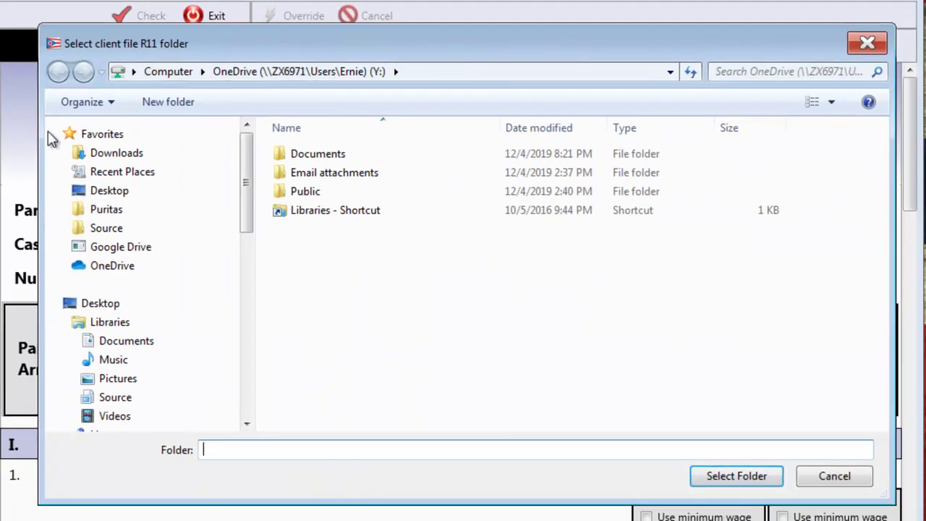
{"action": "left_click", "coordinate": [107, 267]}
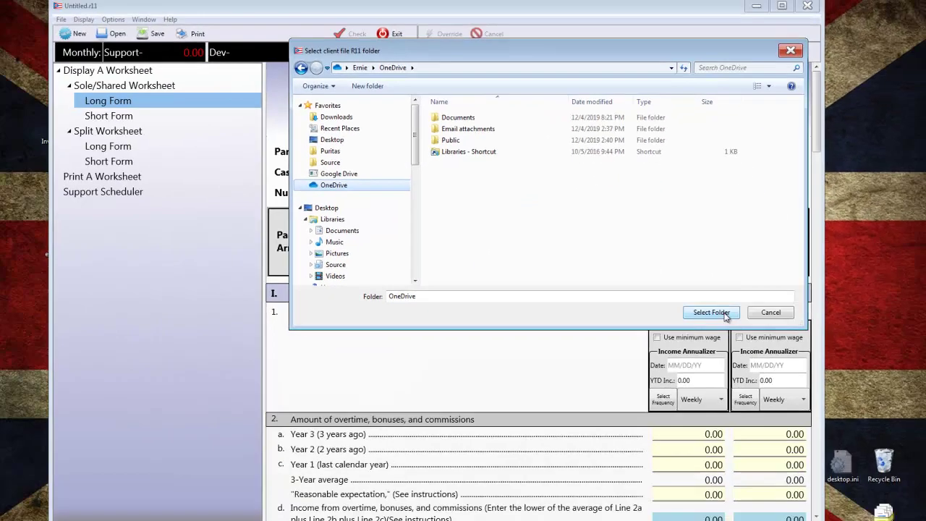
{"action": "left_click", "coordinate": [752, 485]}
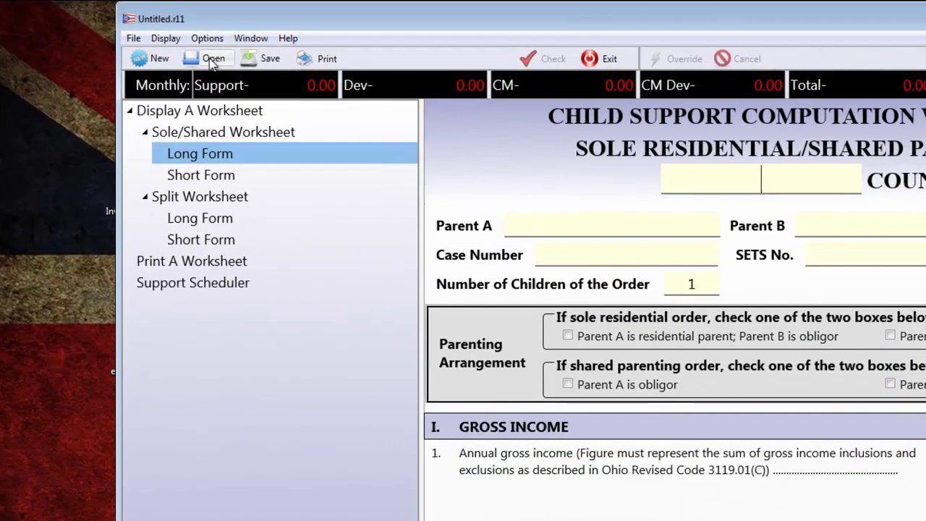
Check which default folder is offered for opening and saving worksheet files, without opening or saving any file.
{"action": "left_click", "coordinate": [211, 59]}
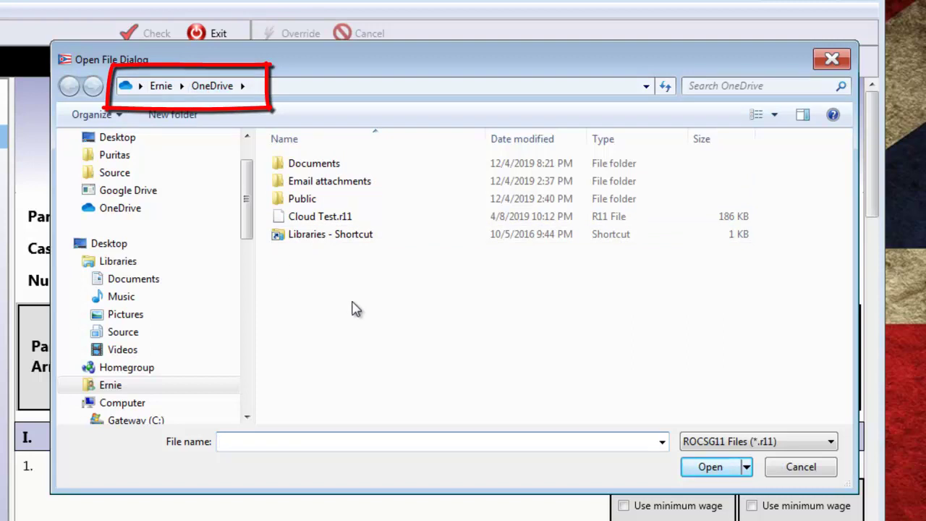
{"action": "left_click", "coordinate": [807, 467]}
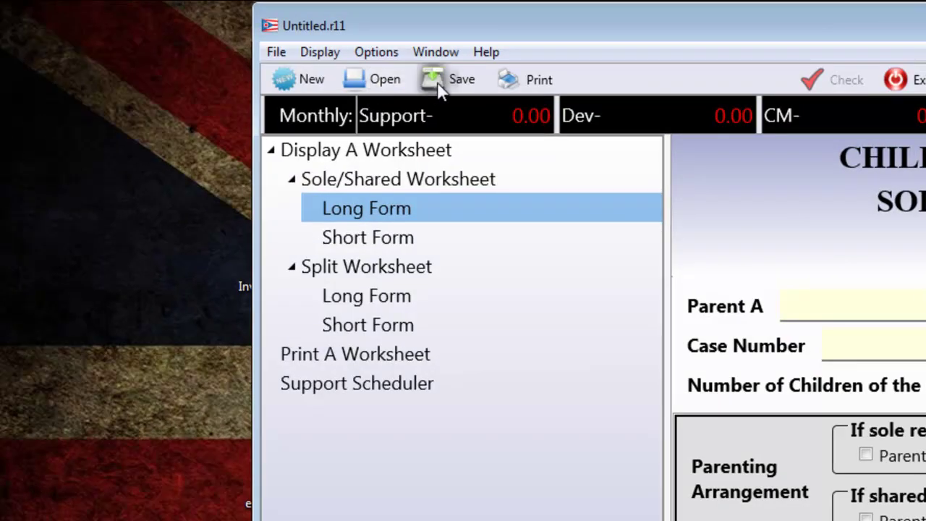
{"action": "left_click", "coordinate": [278, 52]}
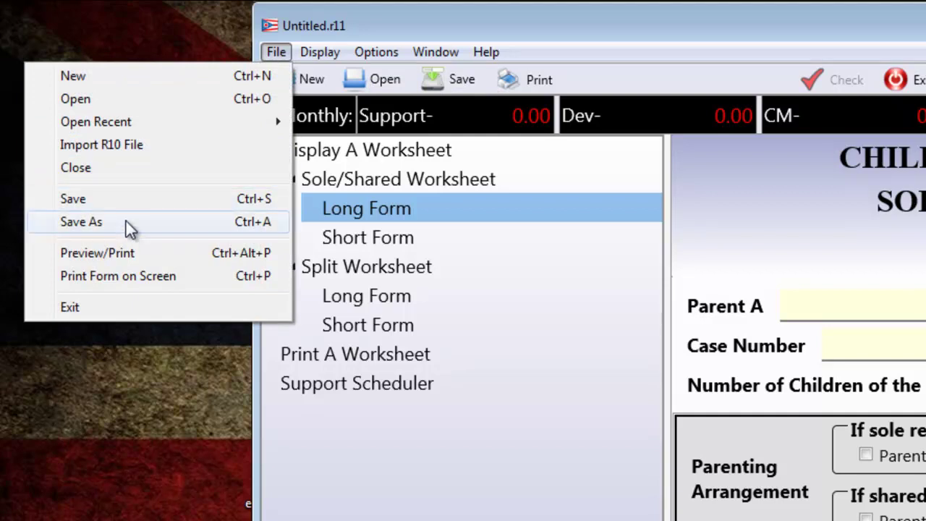
{"action": "left_click", "coordinate": [427, 482]}
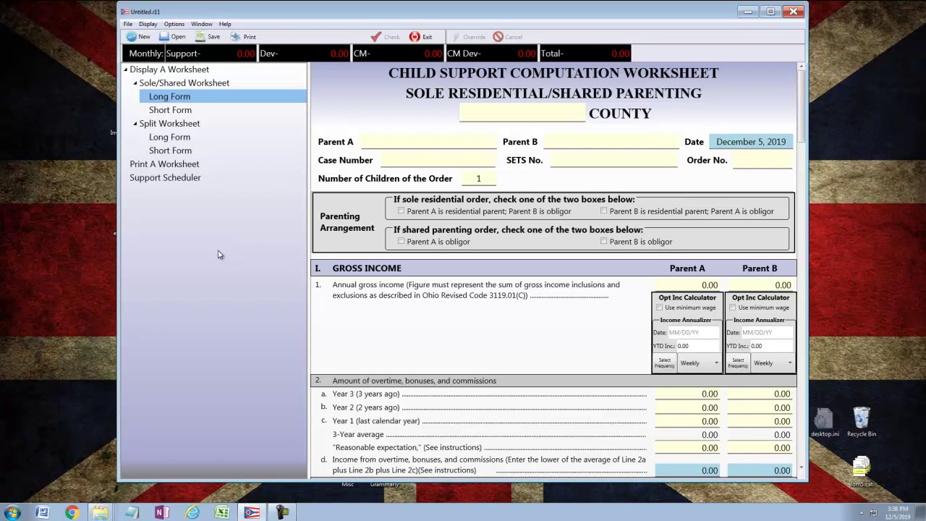
{"action": "left_click", "coordinate": [179, 37]}
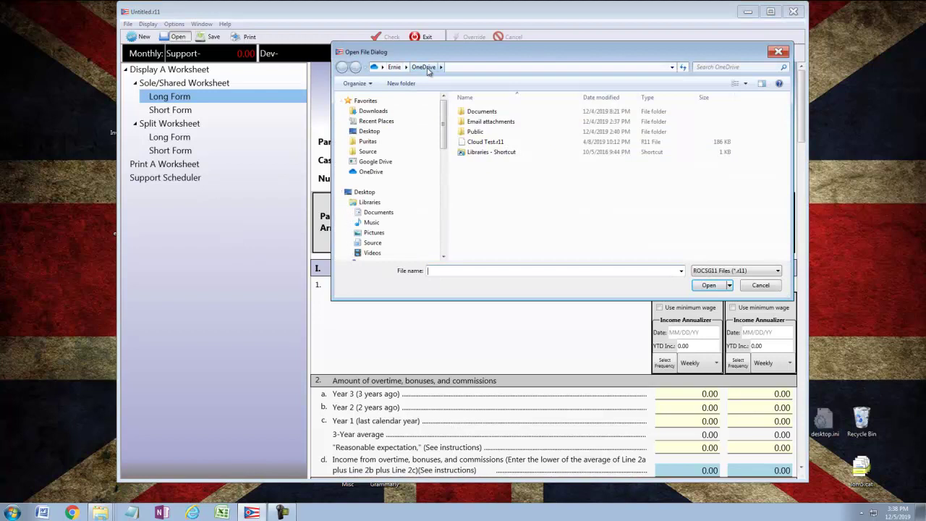